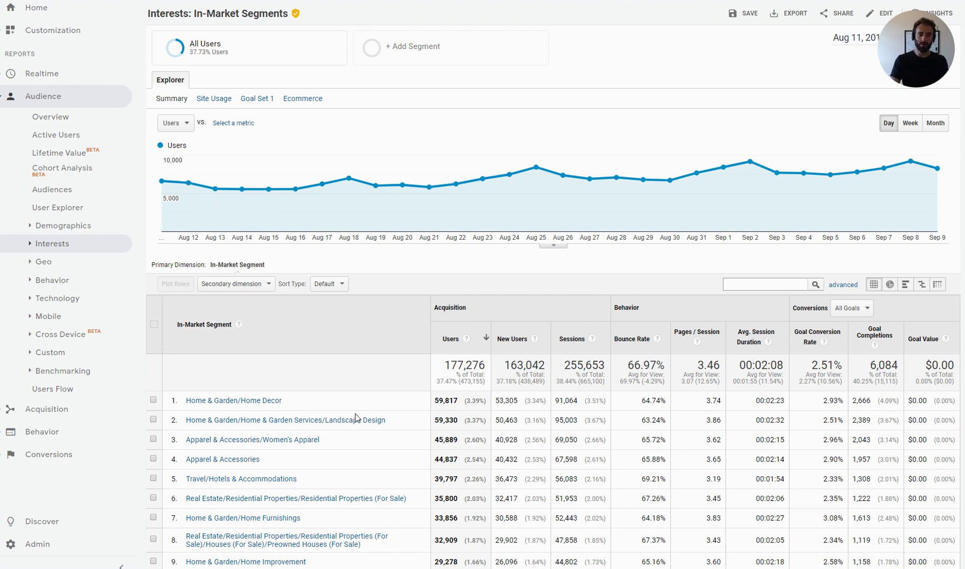
# Scroll down the In-Market Segments report to the table and its advanced filter link
pyautogui.scroll(-1, 179, 300)
pyautogui.scroll(-2, 416, 373)
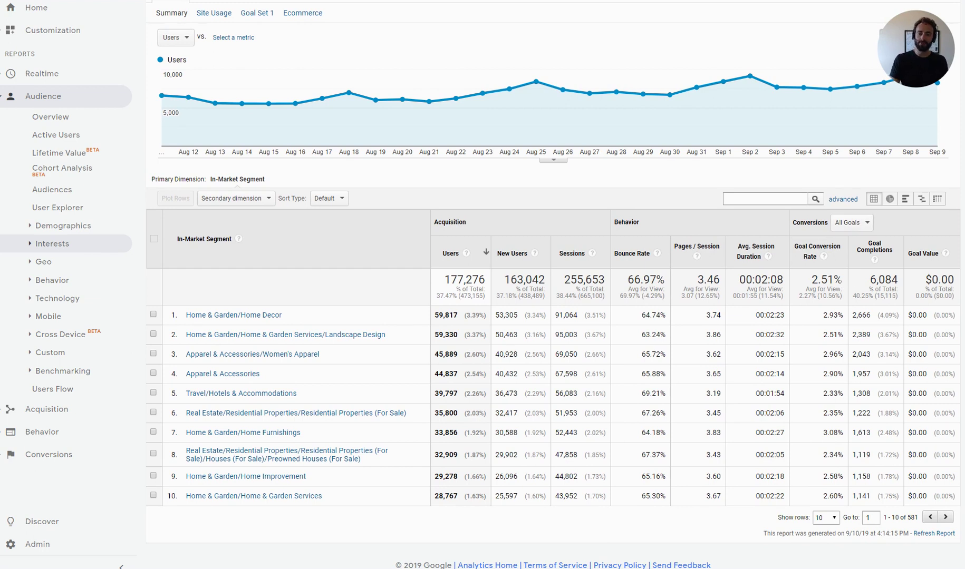
pyautogui.moveTo(823, 256)
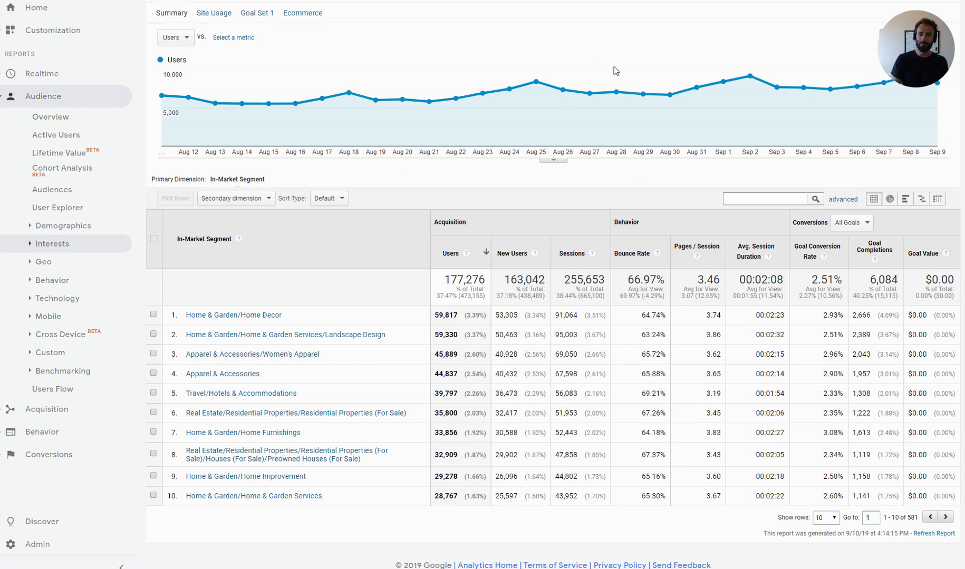
pyautogui.moveTo(650, 114)
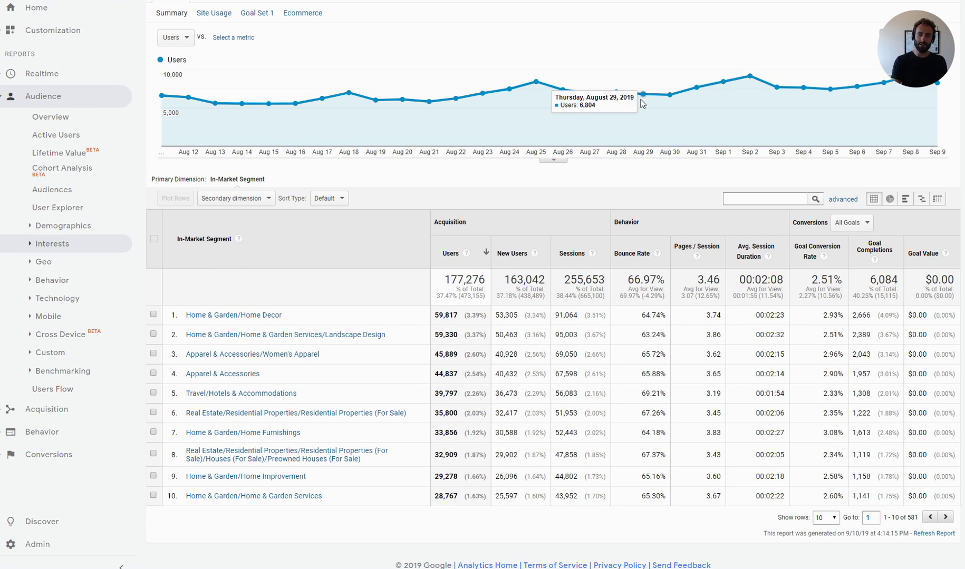
# Apply an advanced filter of Goal Conversion Rate greater than 3, leaving 83 segments
pyautogui.click(844, 201)
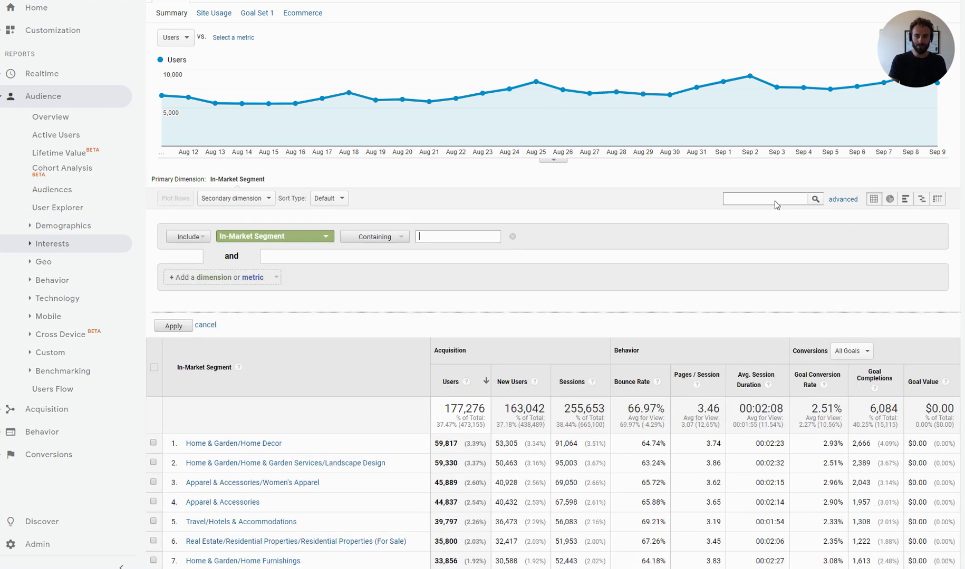
pyautogui.click(245, 238)
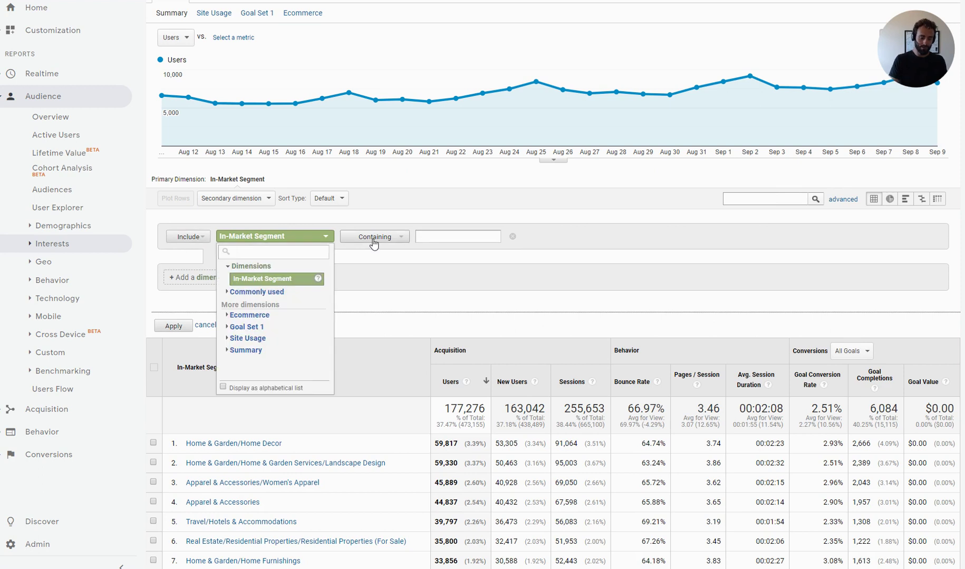
pyautogui.write('goal con')
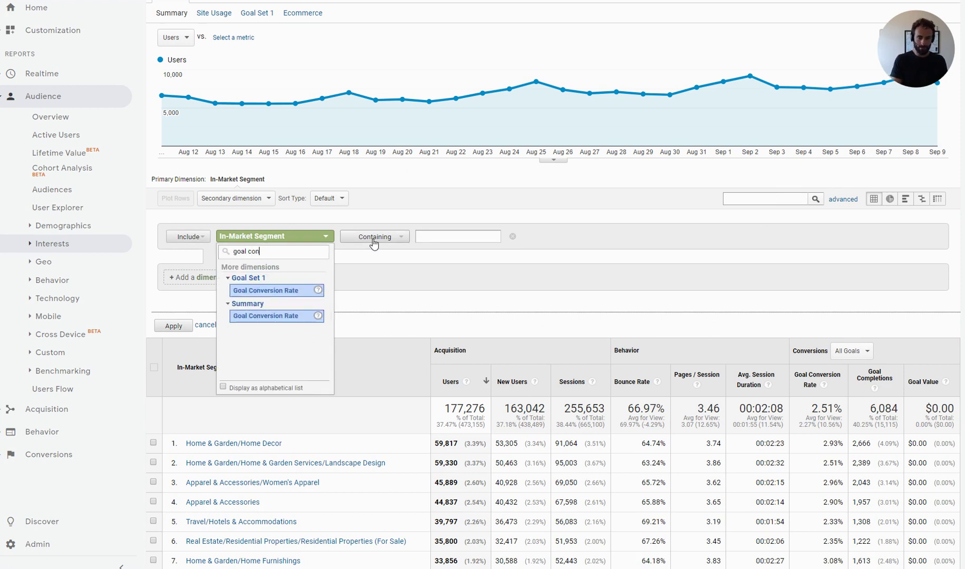
pyautogui.click(285, 291)
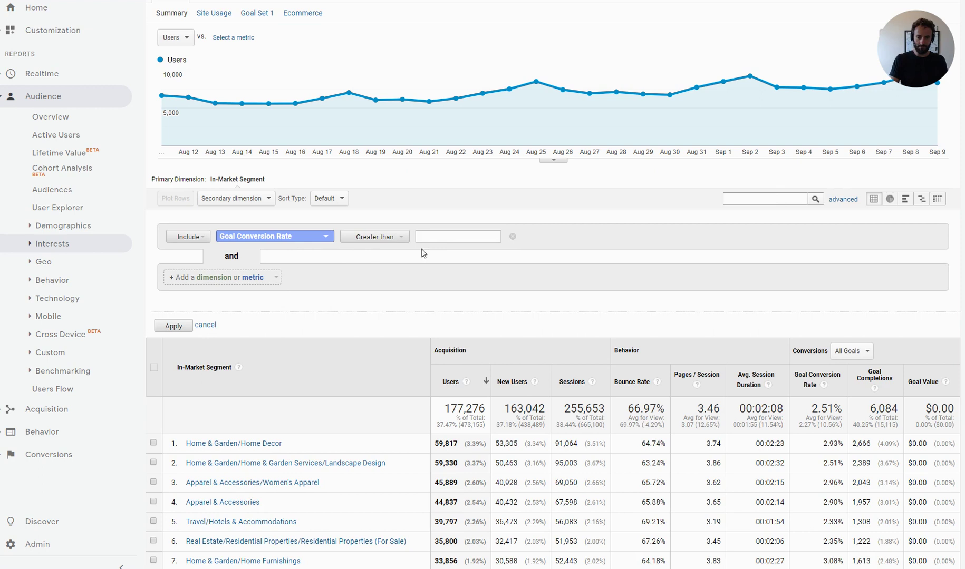
pyautogui.click(448, 237)
pyautogui.write('3')
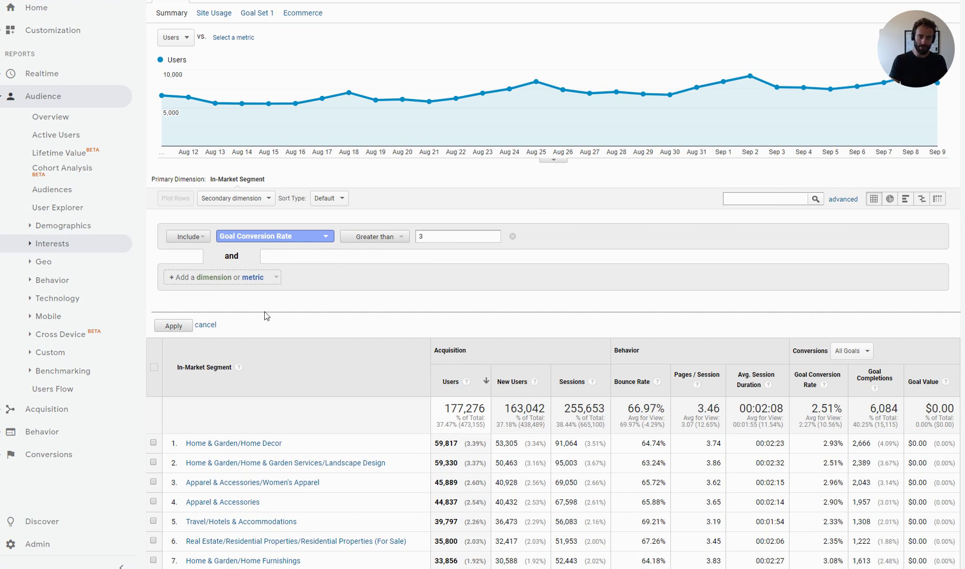
pyautogui.click(173, 326)
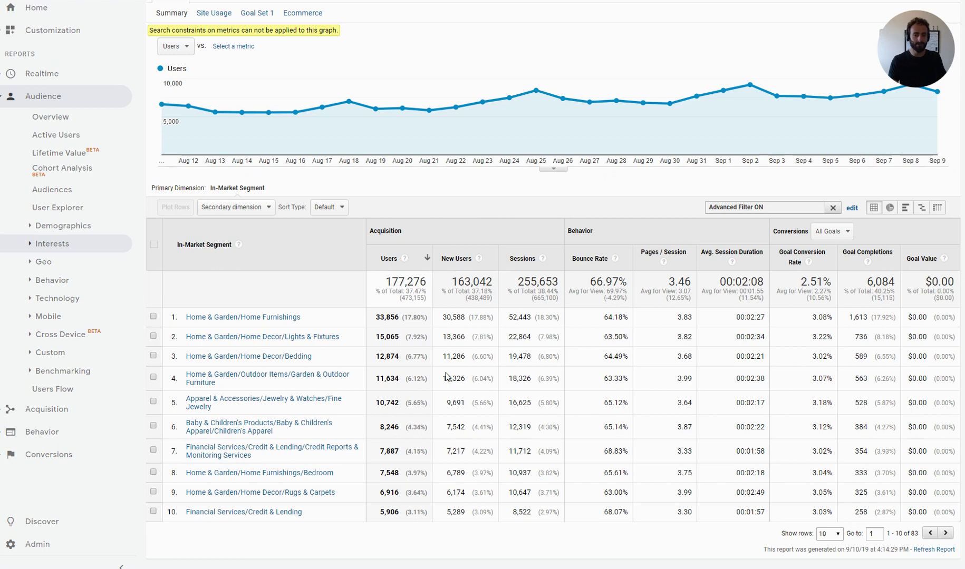
pyautogui.doubleClick(387, 317)
pyautogui.click(391, 318)
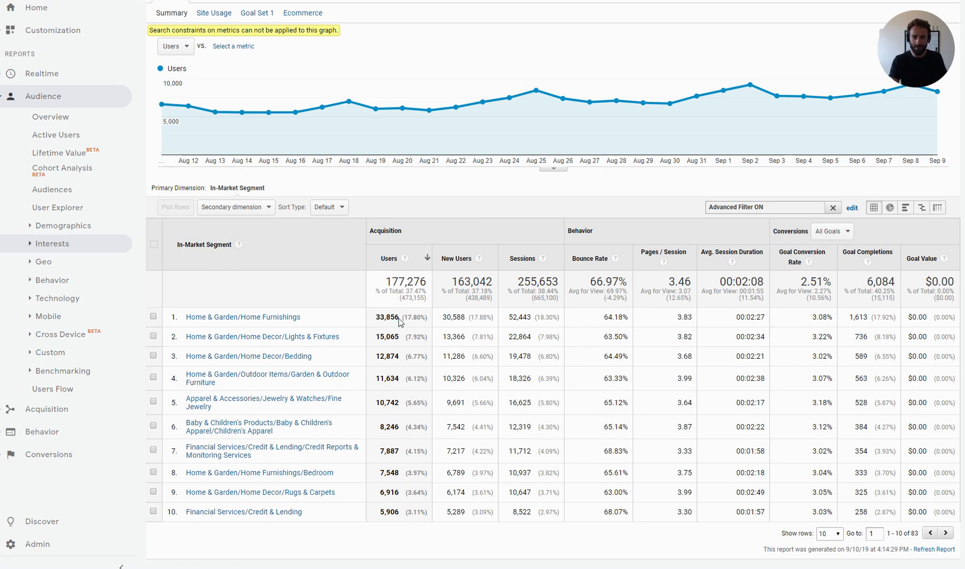
pyautogui.doubleClick(865, 318)
pyautogui.click(849, 319)
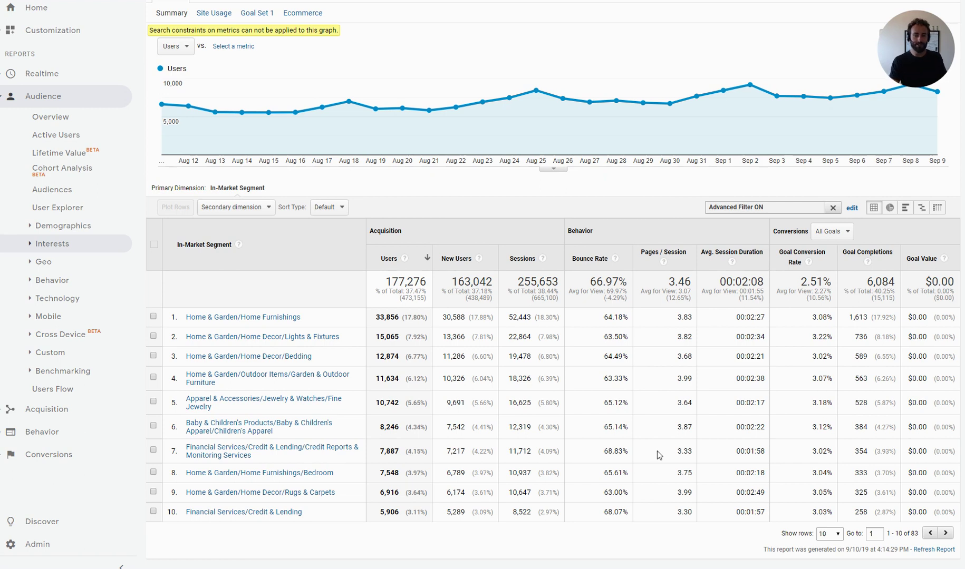
# Sort the filtered segments by Sessions, highest first, then switch to Google Ads
pyautogui.click(521, 259)
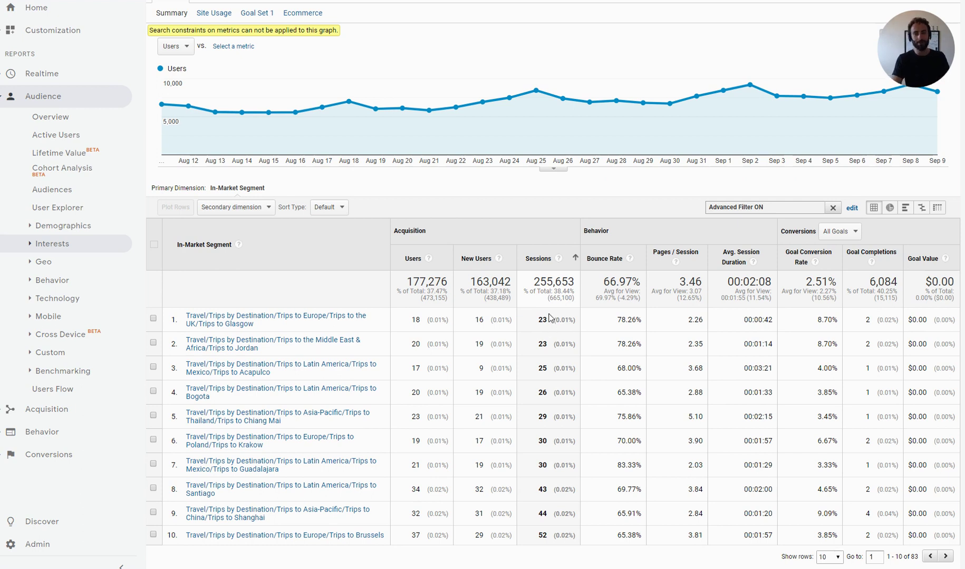
pyautogui.click(537, 261)
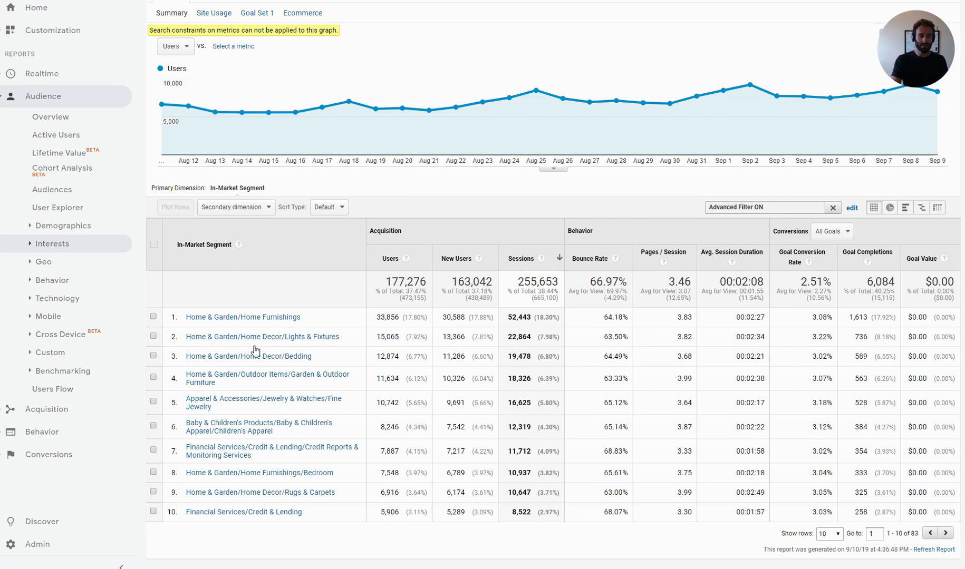
pyautogui.hotkey('alt', 'Tab')
pyautogui.press('Tab')
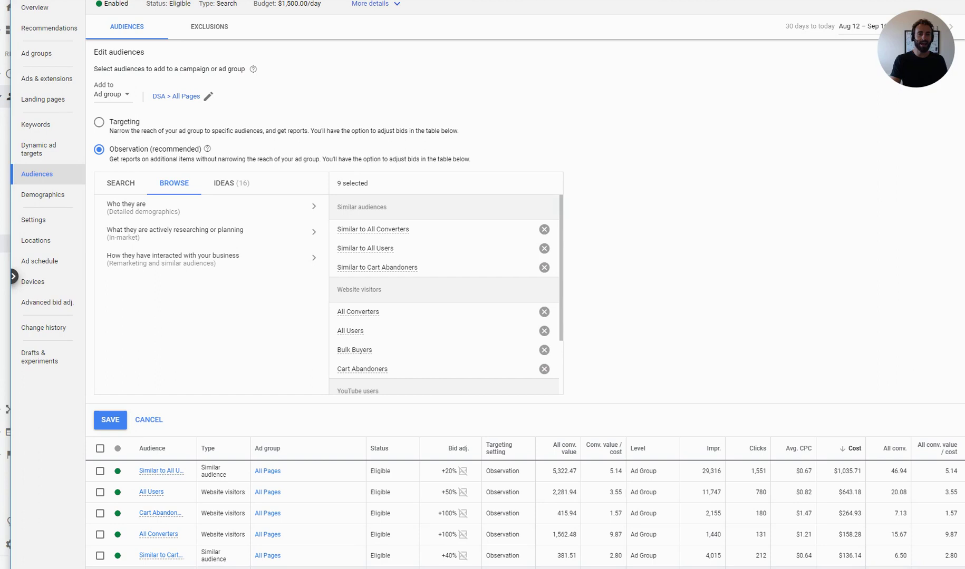
# Cancel the Edit audiences panel to show the campaign's audiences table
pyautogui.click(149, 419)
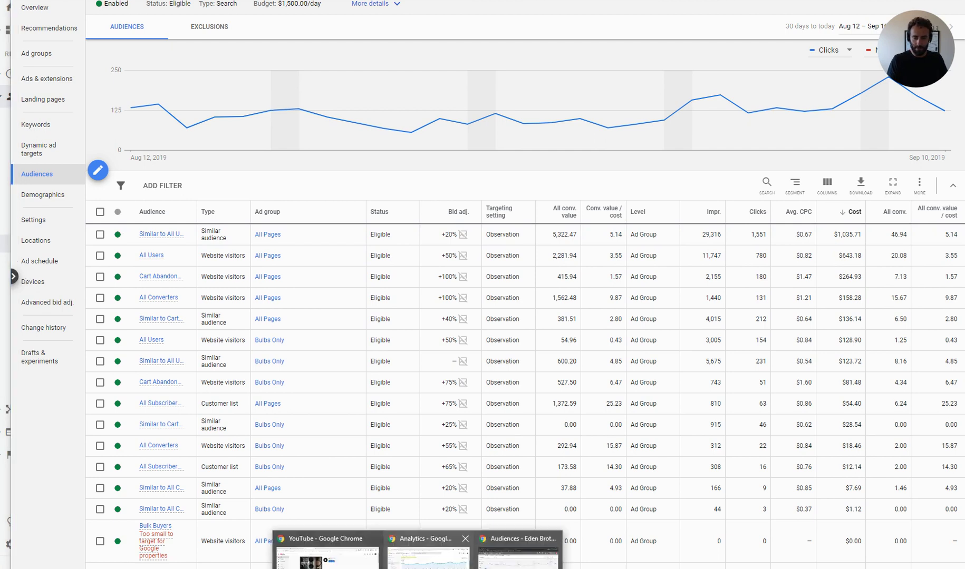
pyautogui.click(428, 548)
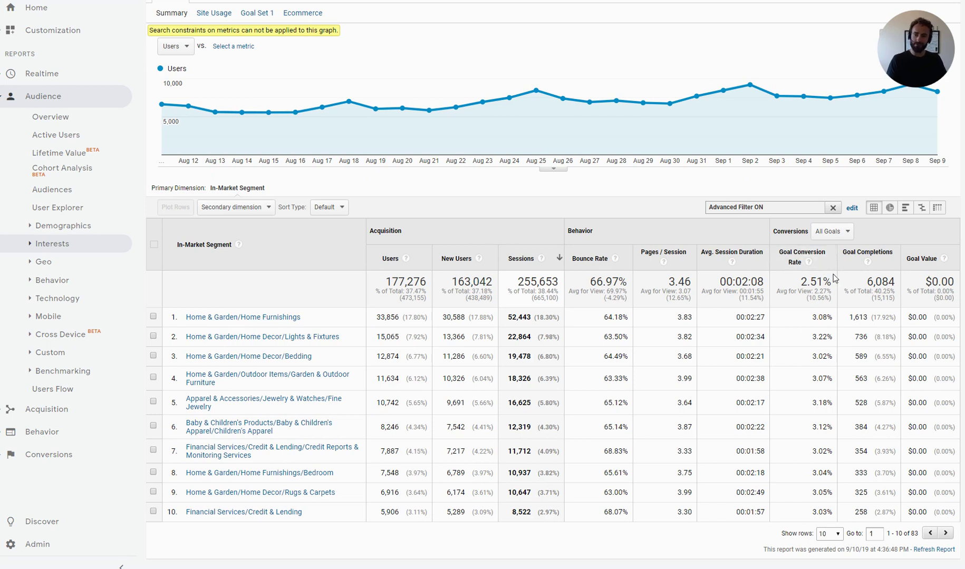
pyautogui.moveTo(806, 266)
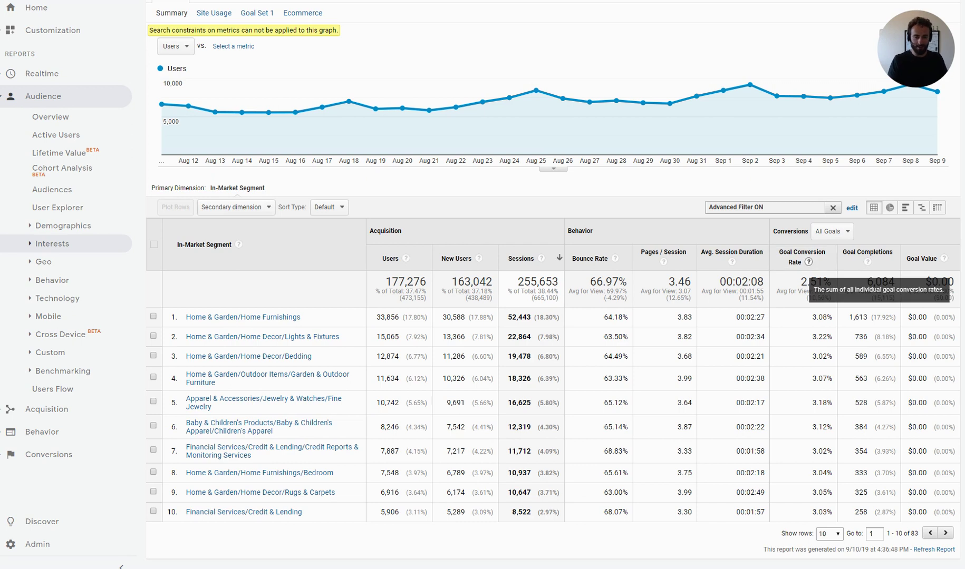
pyautogui.moveTo(422, 567)
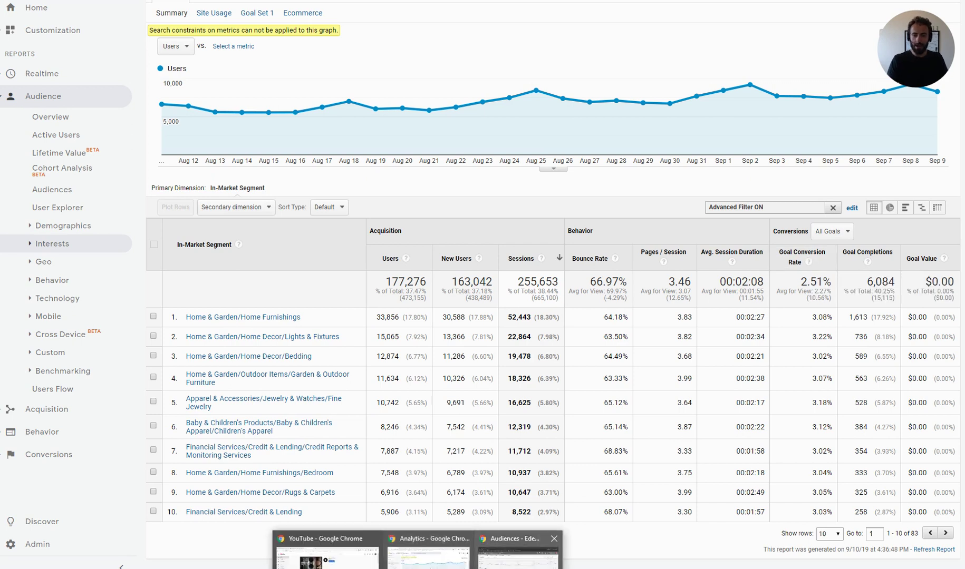
# Edit audiences at ad group level for DSA > All Pages and browse the In-market categories
pyautogui.click(416, 536)
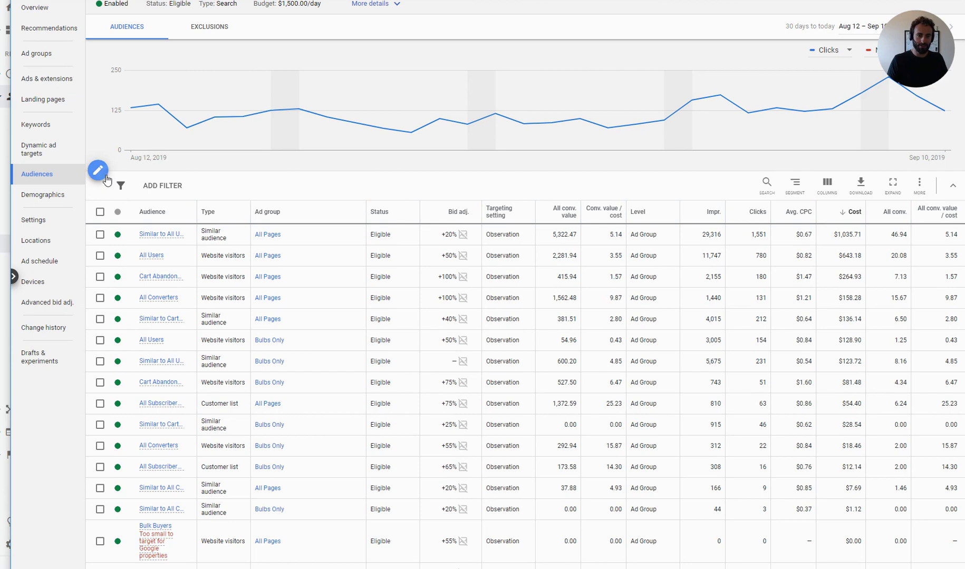
pyautogui.click(99, 170)
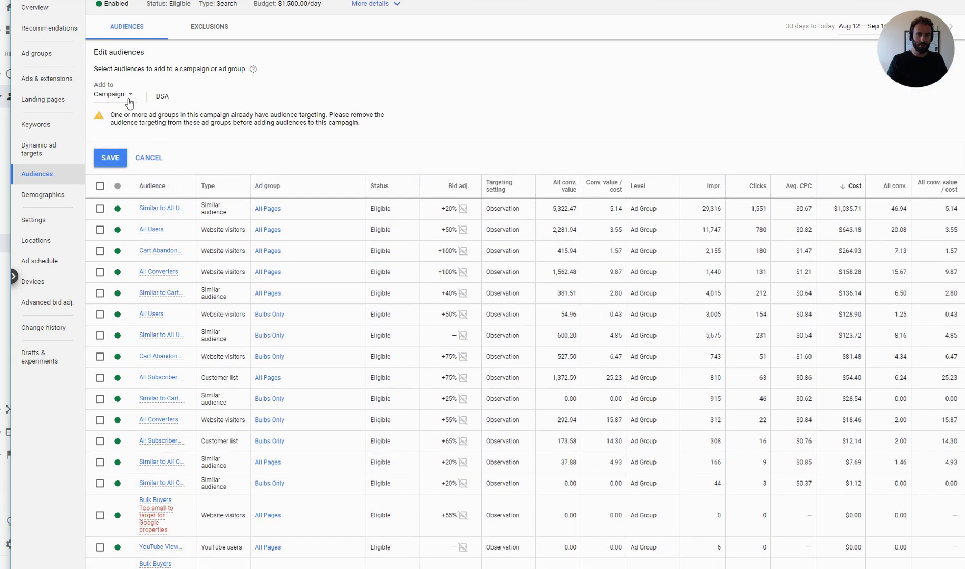
pyautogui.click(129, 99)
pyautogui.click(132, 124)
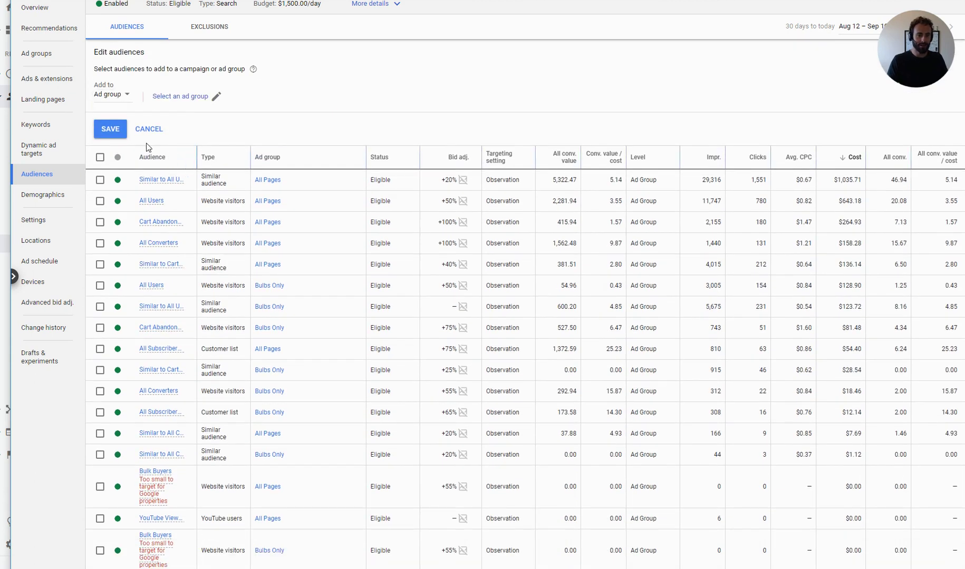
pyautogui.click(174, 96)
pyautogui.click(436, 254)
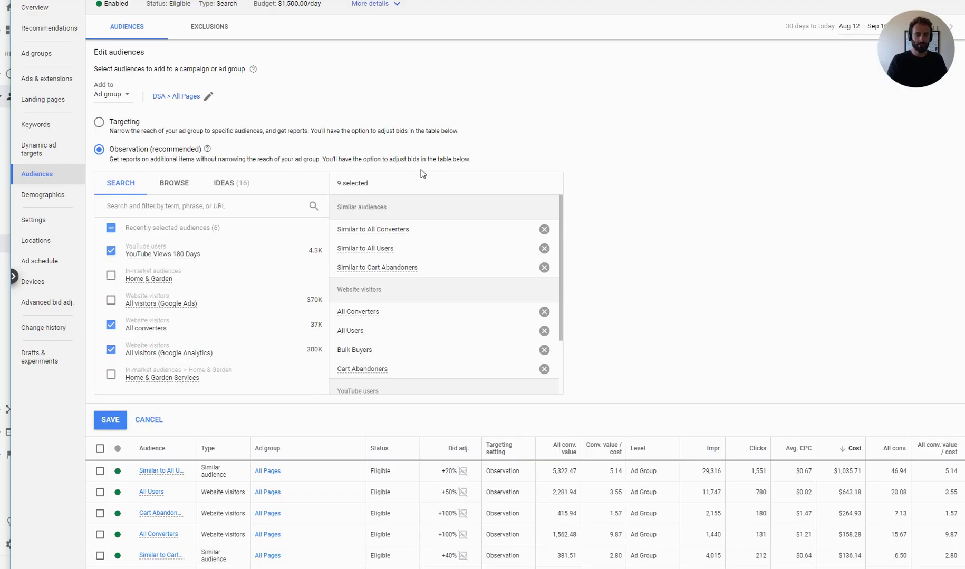
pyautogui.click(176, 184)
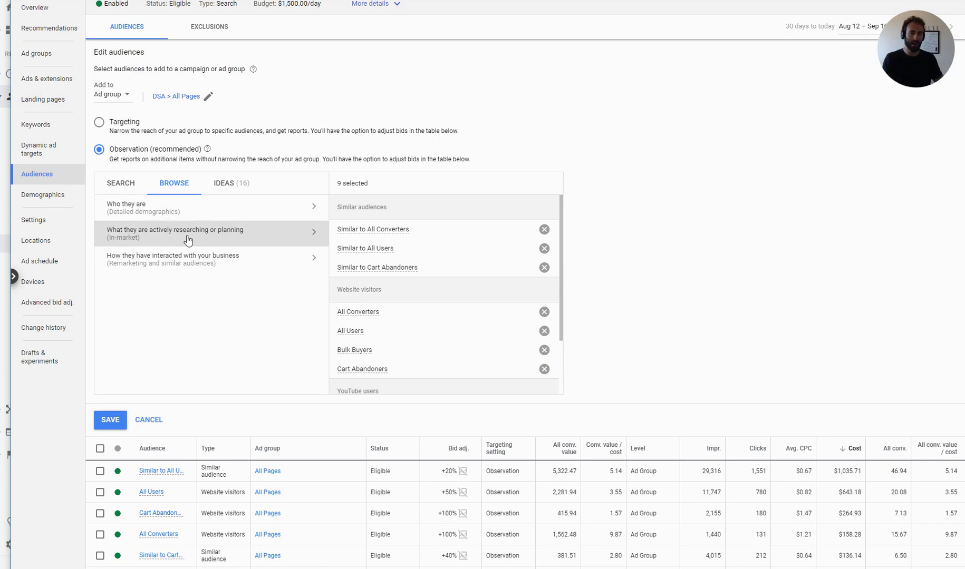
pyautogui.click(187, 238)
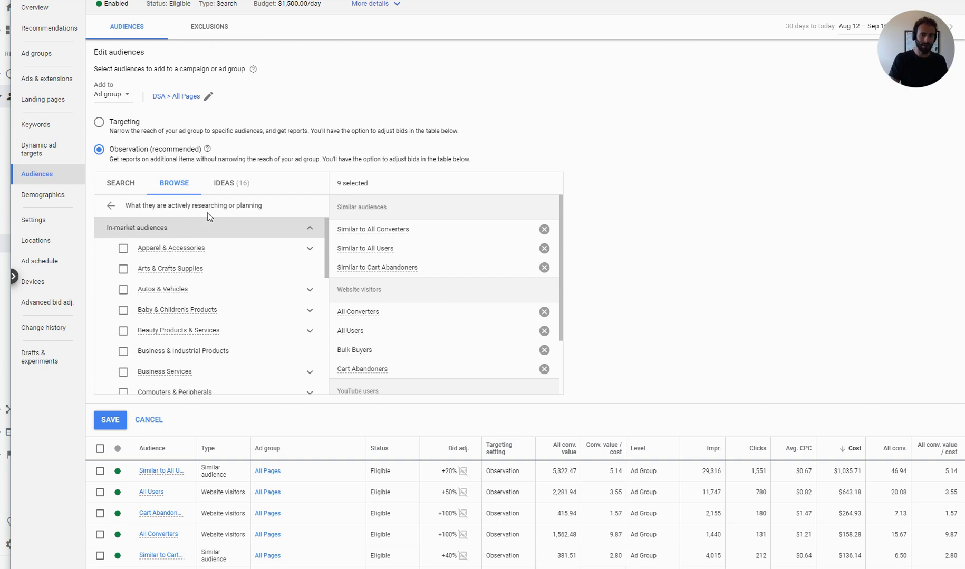
# Expand Home & Garden and tick the Home Furnishings and Home Decor in-market audiences
pyautogui.scroll(-2, 172, 320)
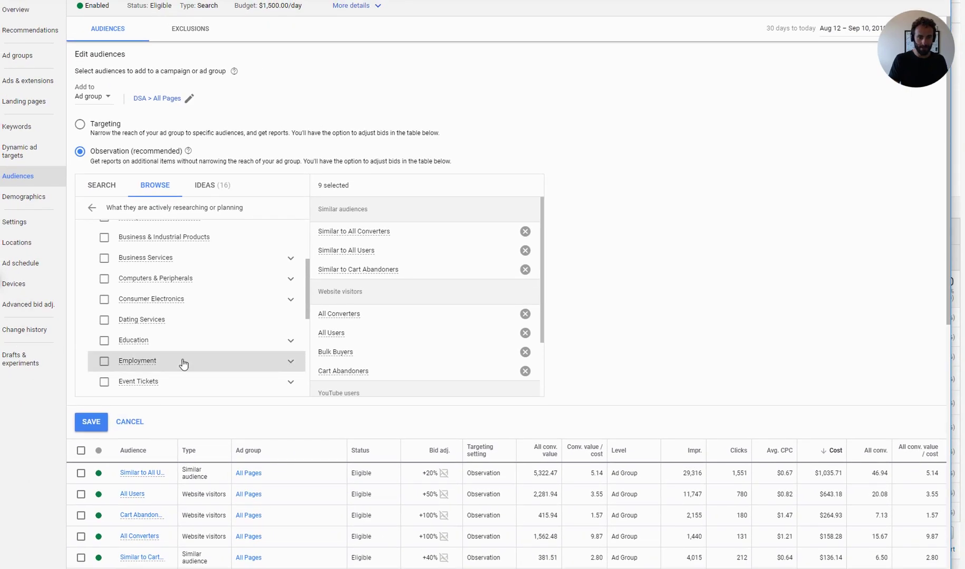
pyautogui.scroll(-3, 179, 359)
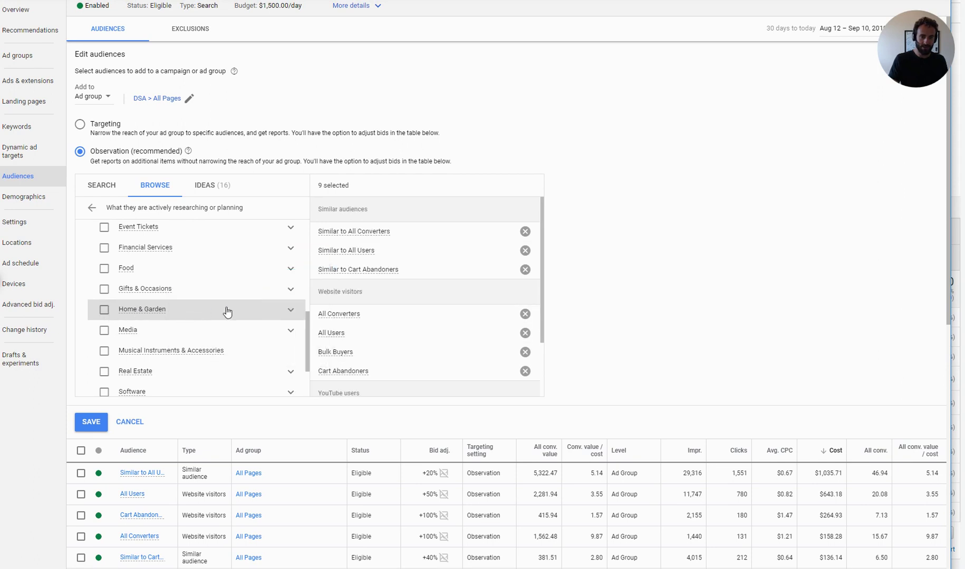
pyautogui.click(291, 311)
pyautogui.scroll(-2, 258, 343)
pyautogui.click(125, 310)
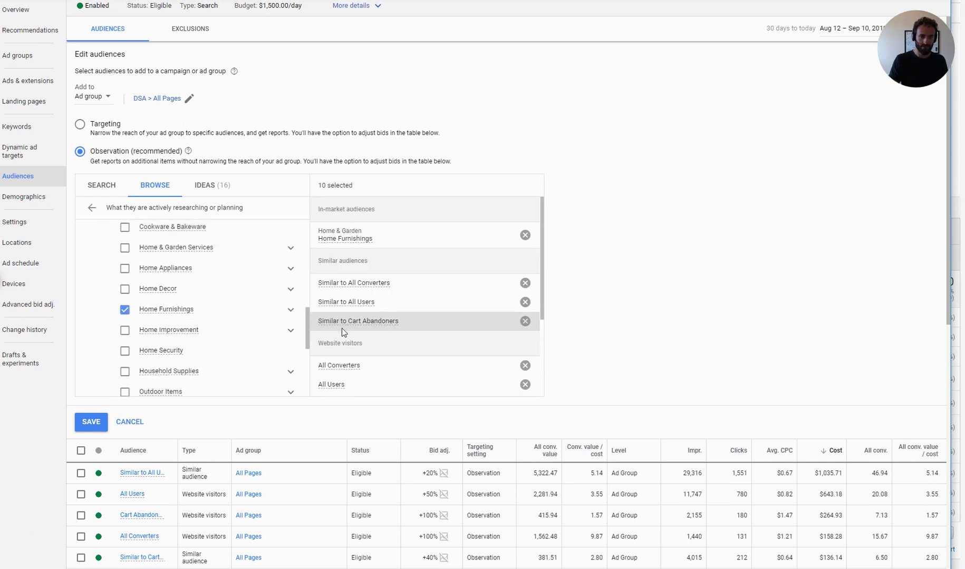
pyautogui.click(125, 290)
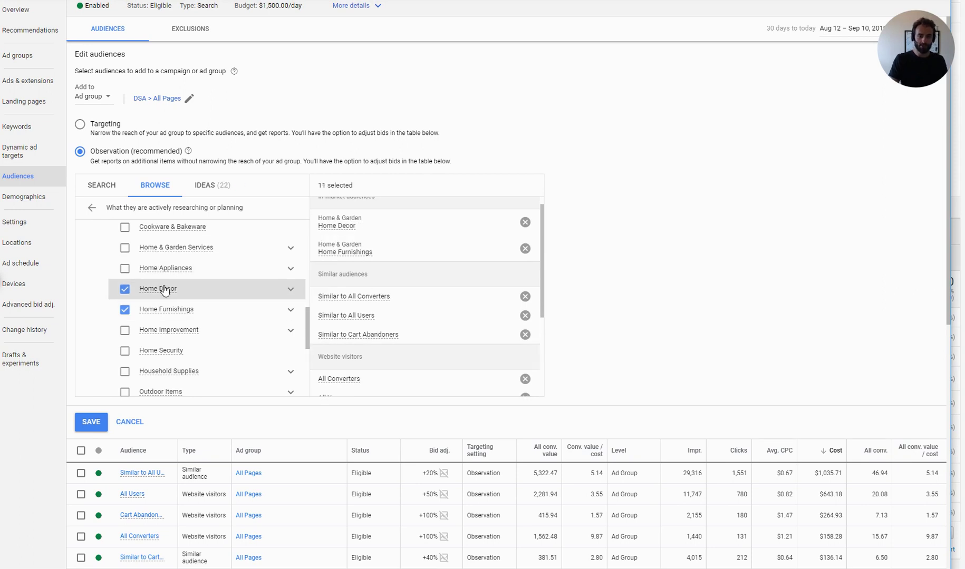
pyautogui.scroll(1, 379, 265)
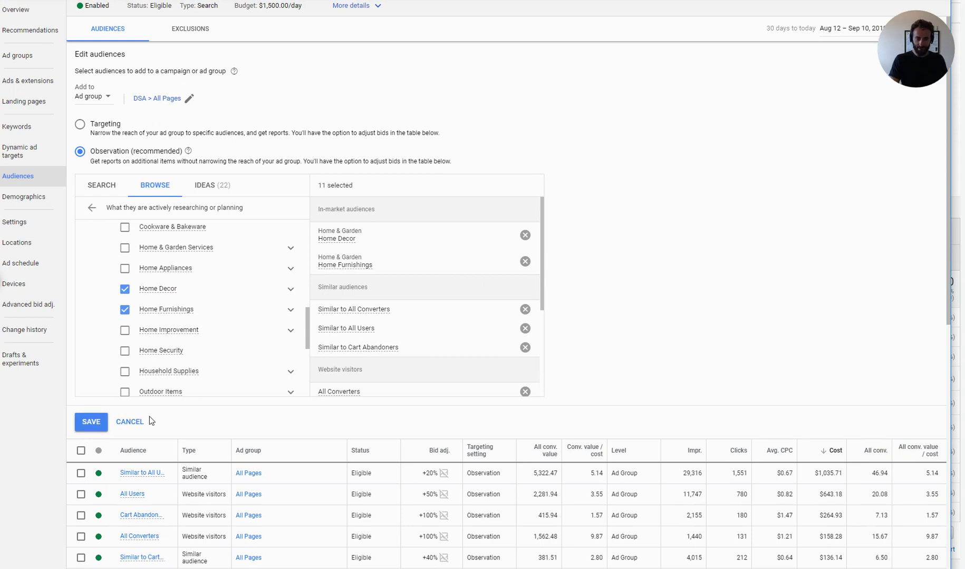
# Cancel the audience editor and confirm YES, DISCARD to drop the unsaved selections
pyautogui.scroll(-5, 156, 413)
pyautogui.scroll(4, 229, 396)
pyautogui.scroll(-2, 254, 318)
pyautogui.scroll(-2, 238, 360)
pyautogui.scroll(-4, 138, 290)
pyautogui.click(145, 153)
pyautogui.click(563, 302)
pyautogui.scroll(4, 586, 294)
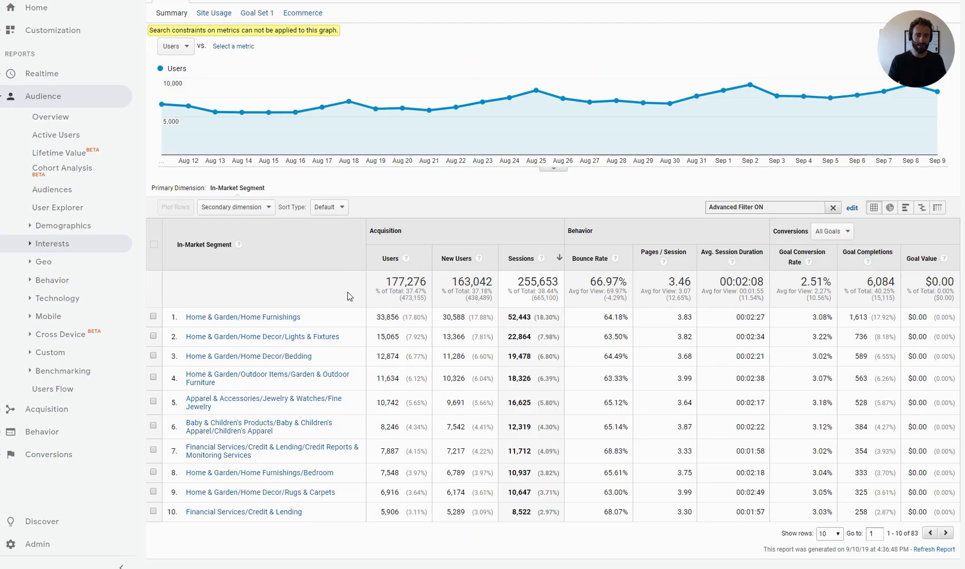
# Expand Interests under Audience in the left navigation to reveal In-Market Segments
pyautogui.click(33, 244)
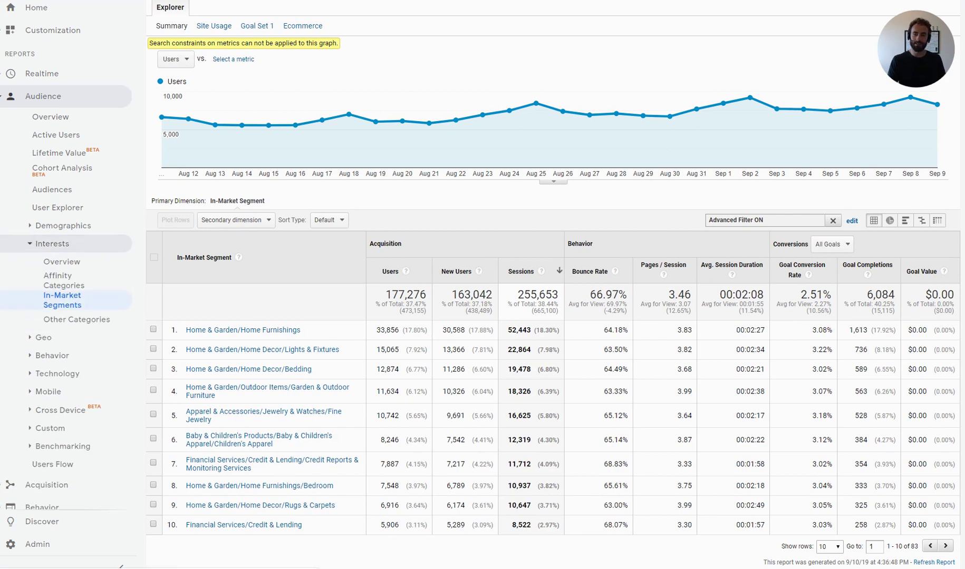
pyautogui.scroll(2, 468, 323)
pyautogui.scroll(-2, 464, 242)
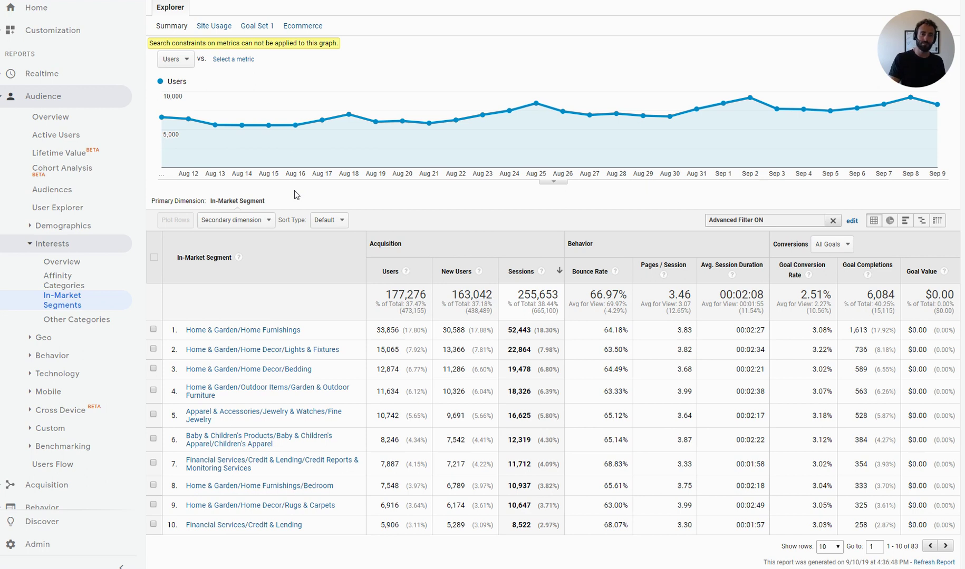
pyautogui.moveTo(236, 169)
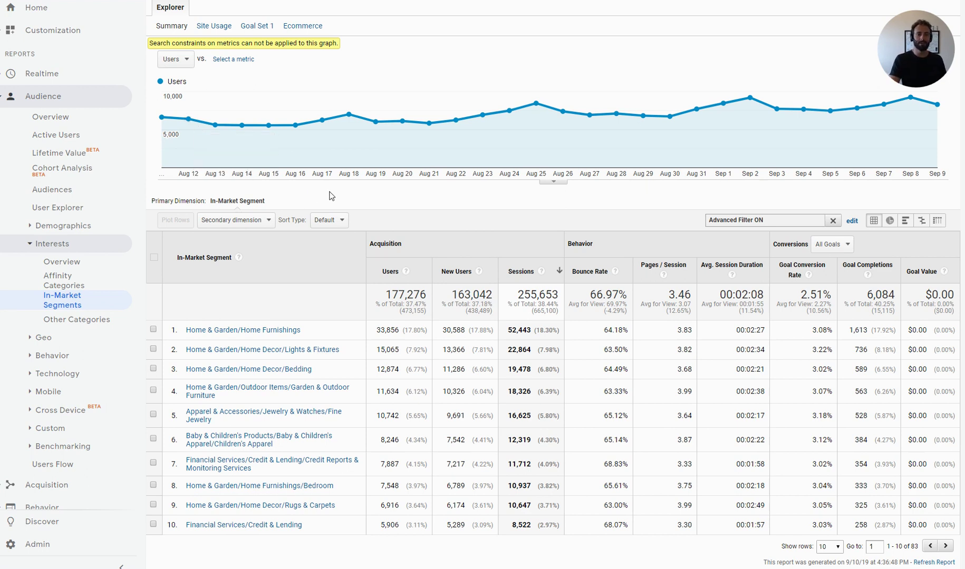